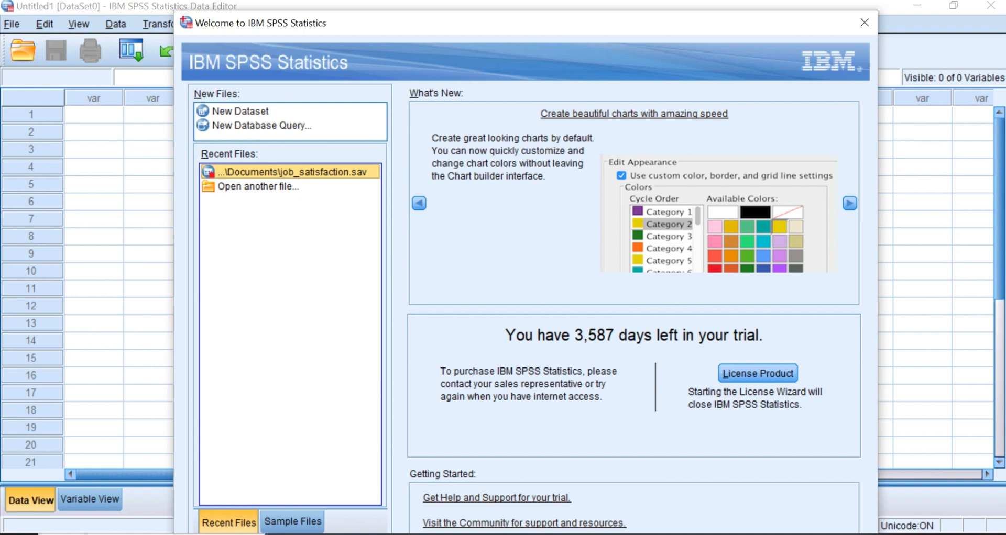
Look through the sample files list and open the recent dataset job_satisfaction.sav.
drag(513, 24, 514, 16)
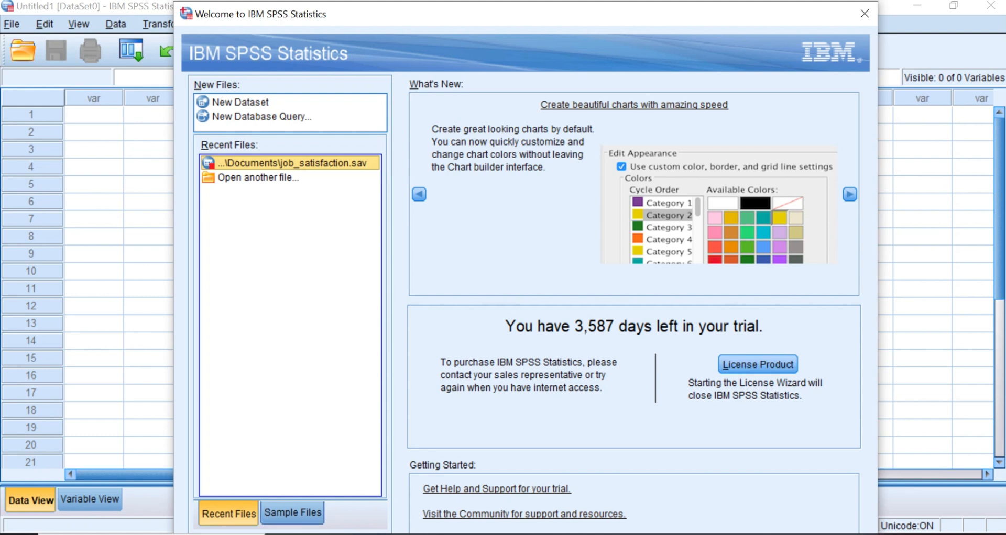
click(292, 513)
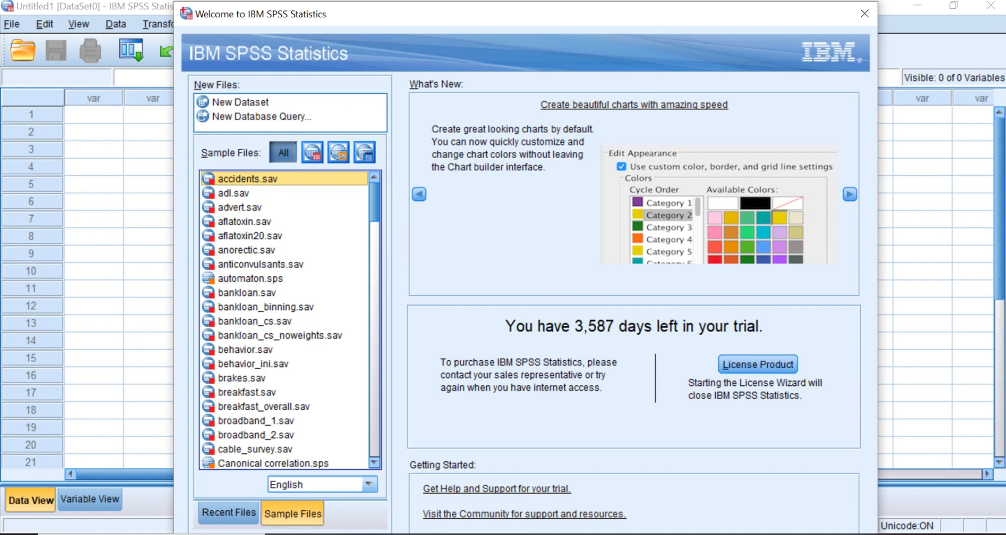
scroll(285, 320, down, 20)
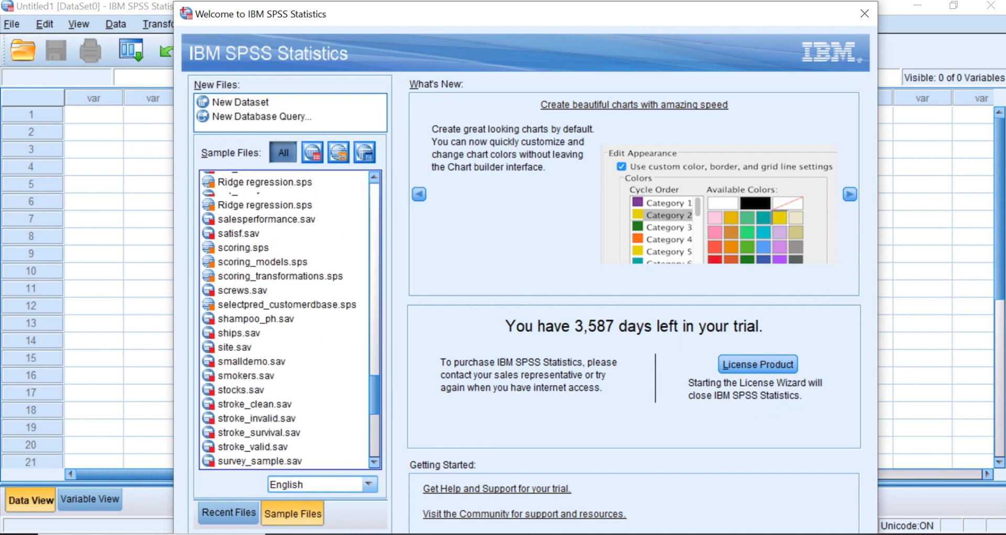
scroll(285, 319, up, 20)
scroll(286, 319, up, 4)
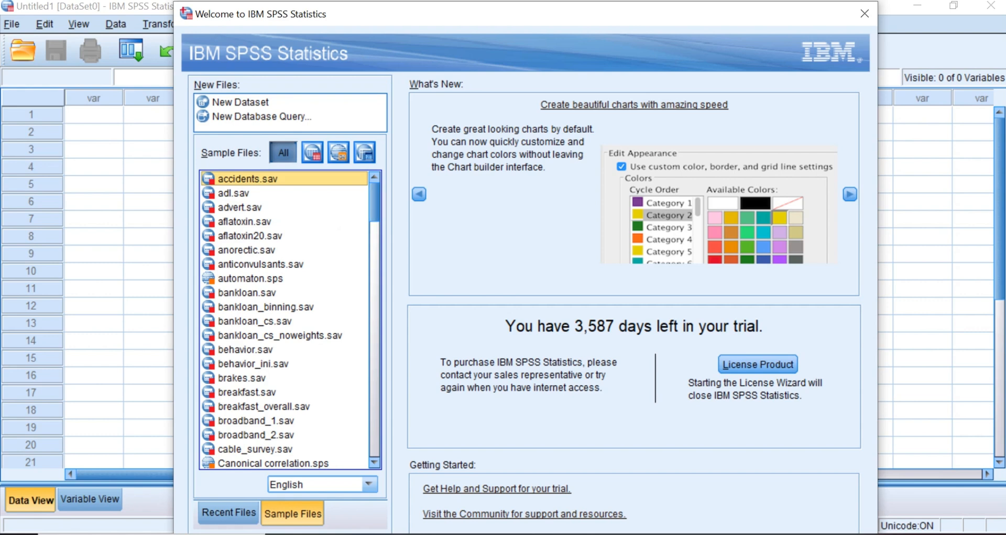
click(229, 513)
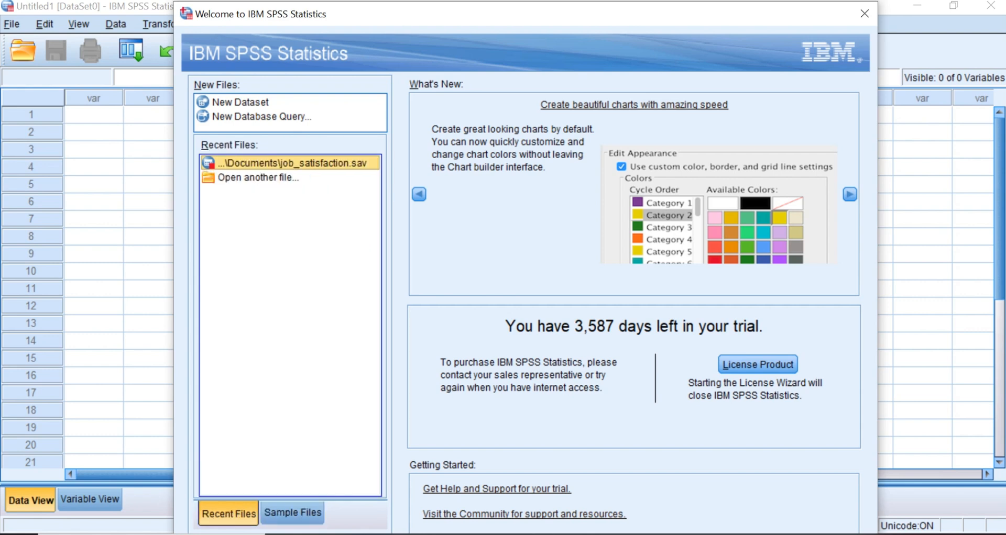
key(Return)
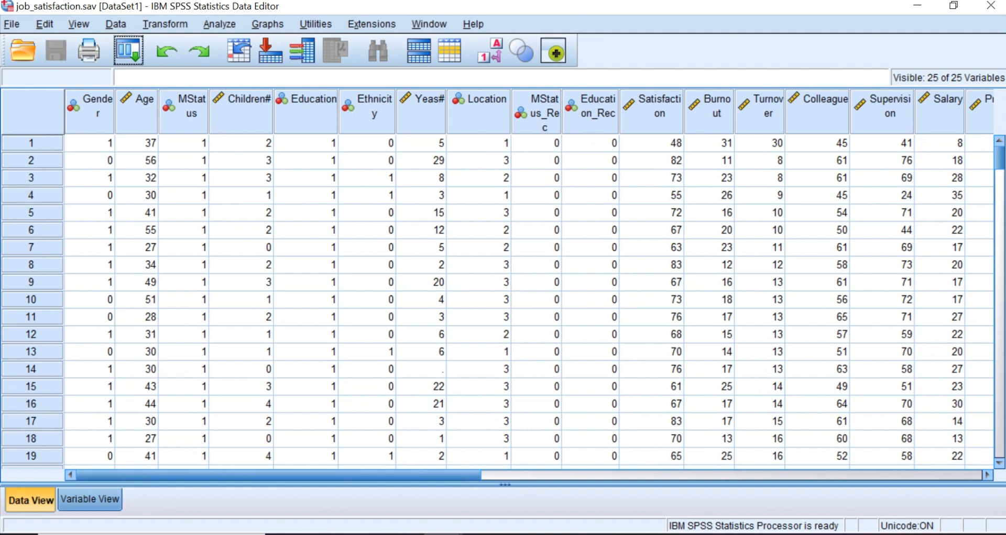
Show the dataset's variable definitions and highlight the Measure column to review each variable's measurement level.
click(90, 499)
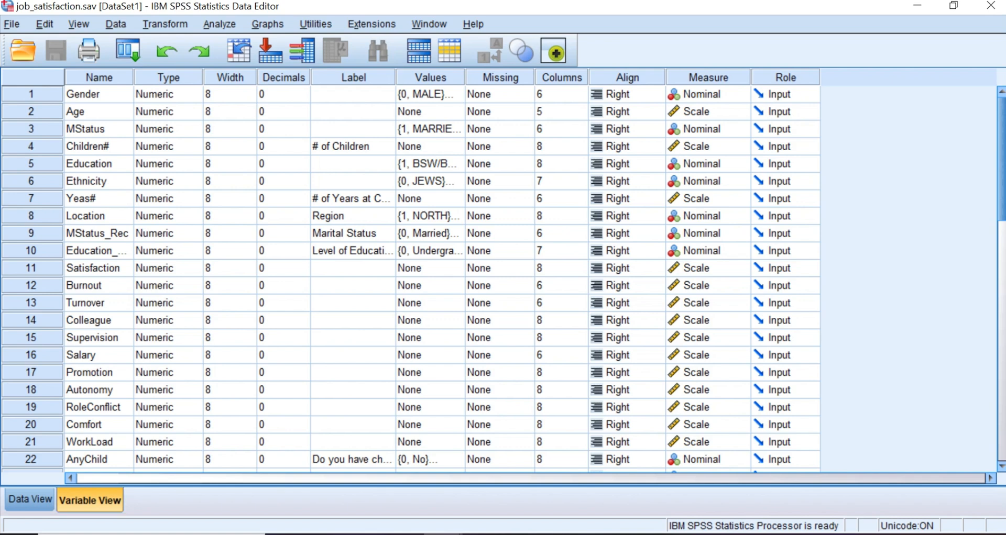
click(707, 77)
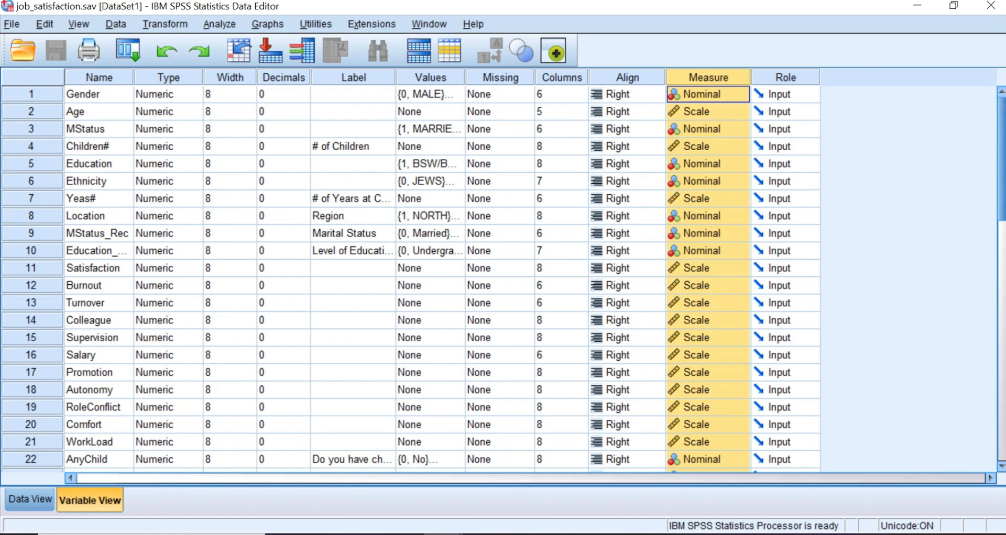
Set up a Frequencies analysis with Gender, Age, MStatus, # of Children and Education as its variables.
key(alt+a)
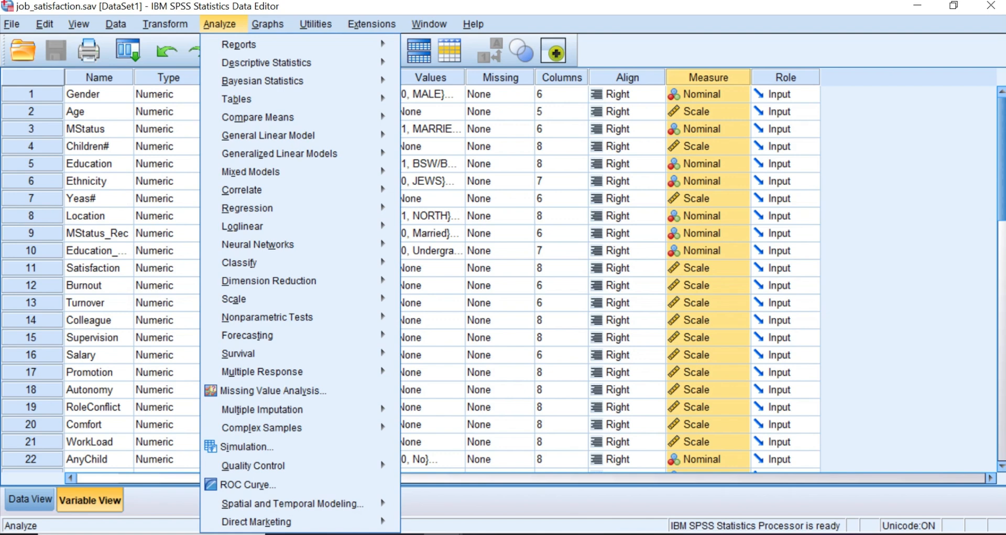
key(Down)
key(Down)
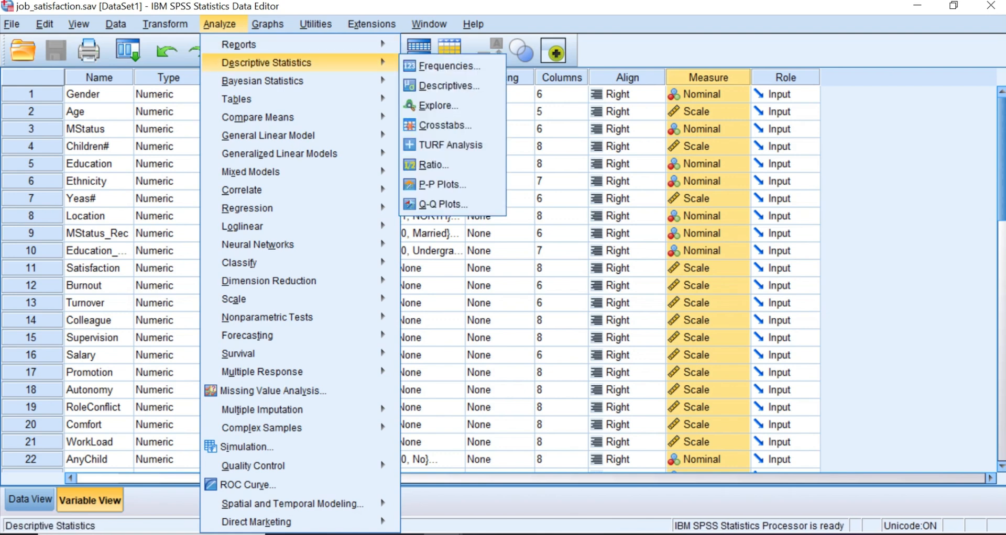
key(Right)
key(Return)
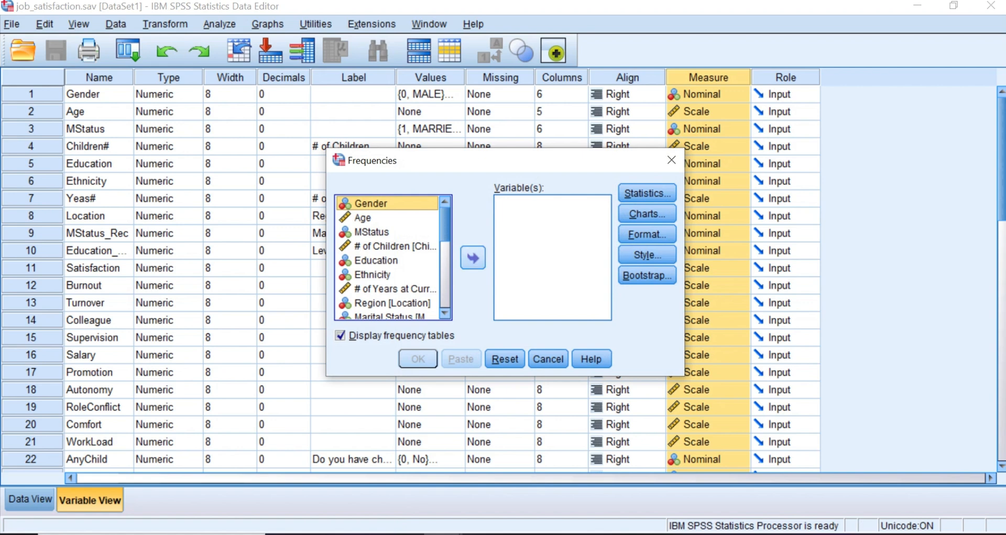
click(473, 258)
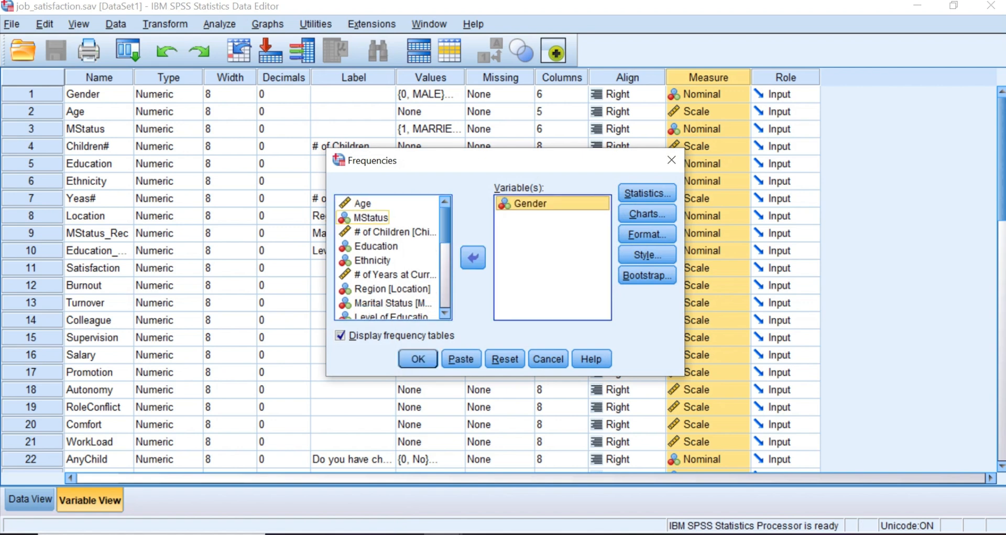
click(362, 204)
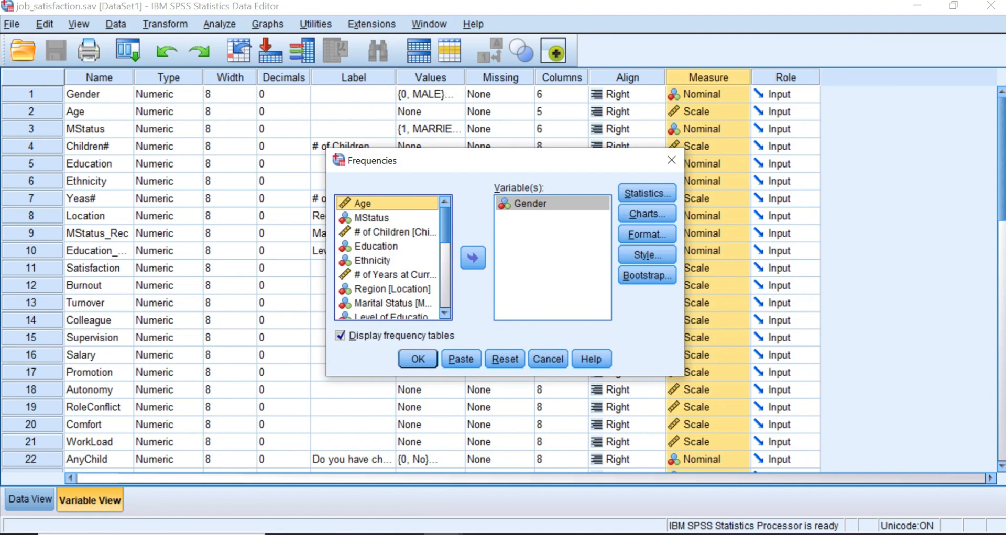
click(472, 258)
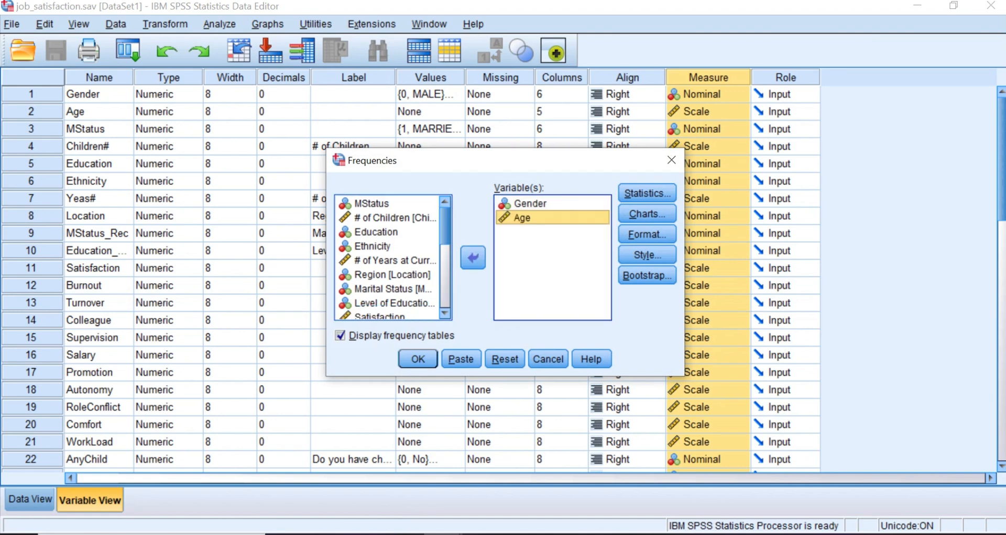
click(371, 203)
click(472, 258)
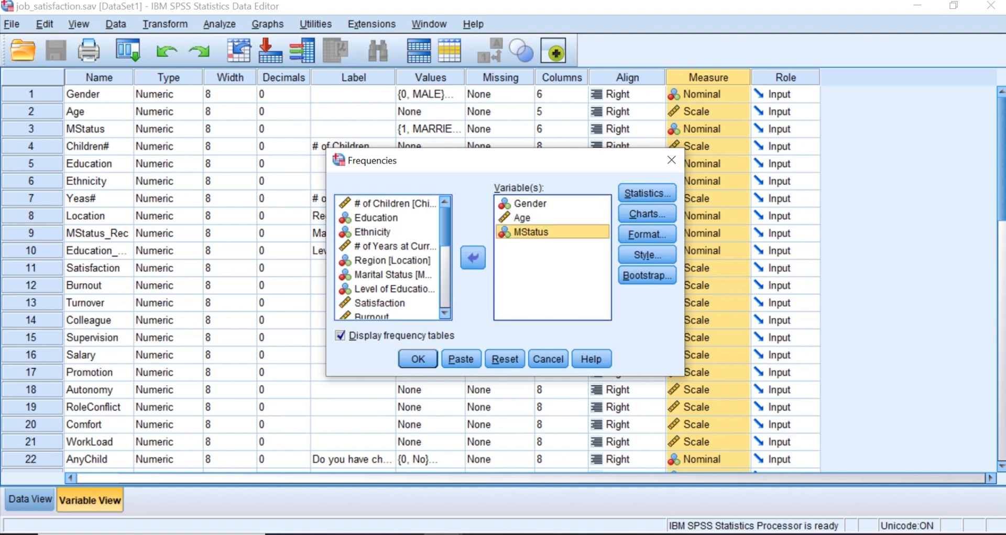
click(387, 203)
click(472, 258)
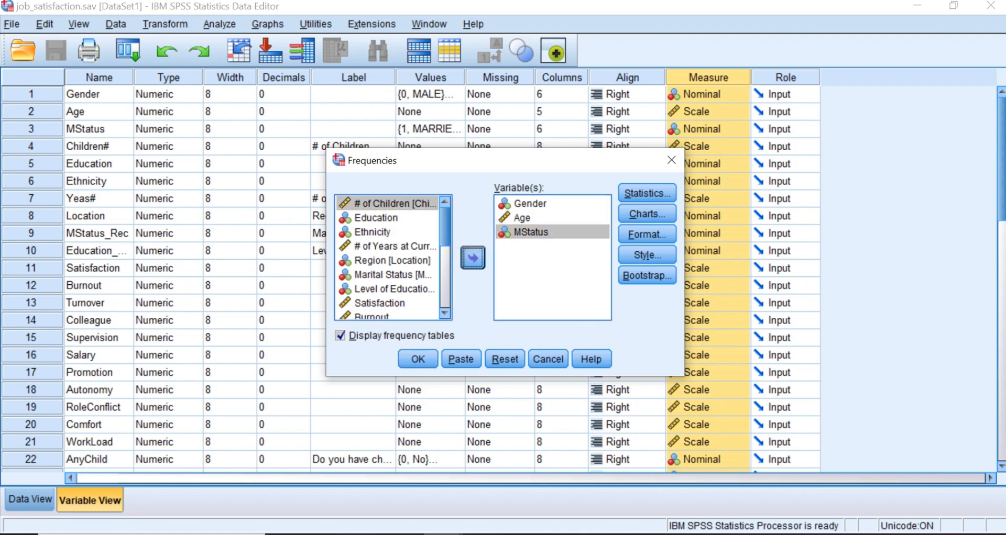
click(372, 203)
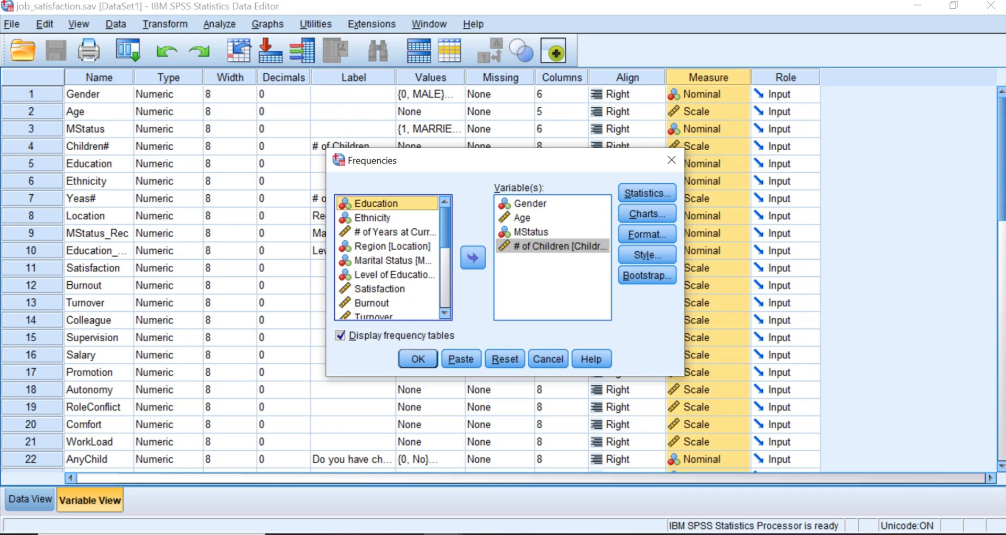
click(473, 258)
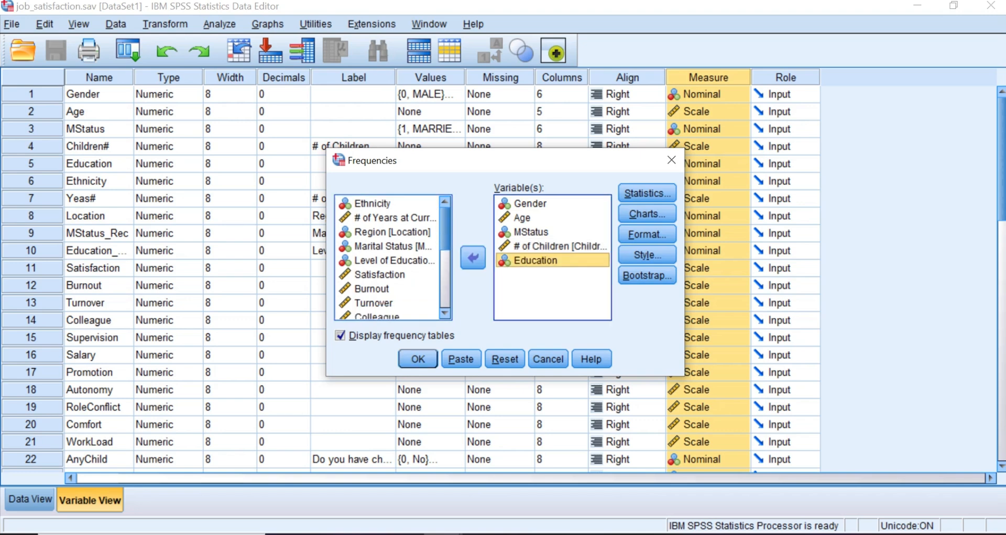
Include the mean, median and mode in the Frequencies statistics.
click(647, 193)
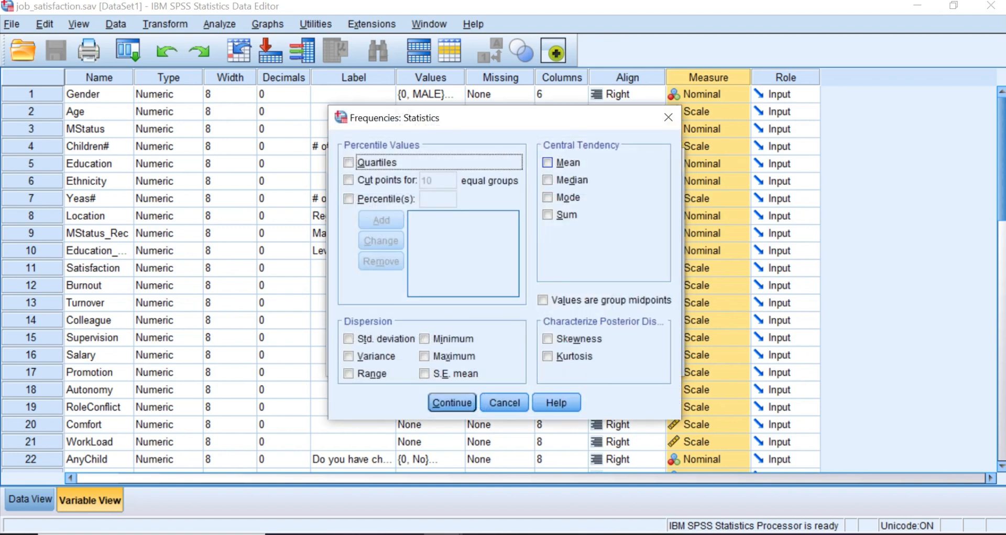
click(547, 162)
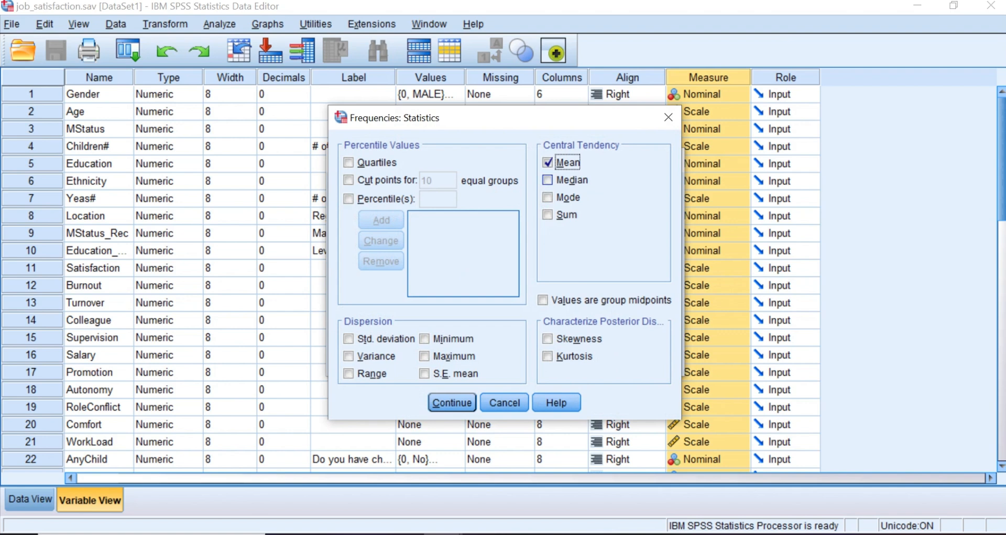
click(547, 179)
click(547, 198)
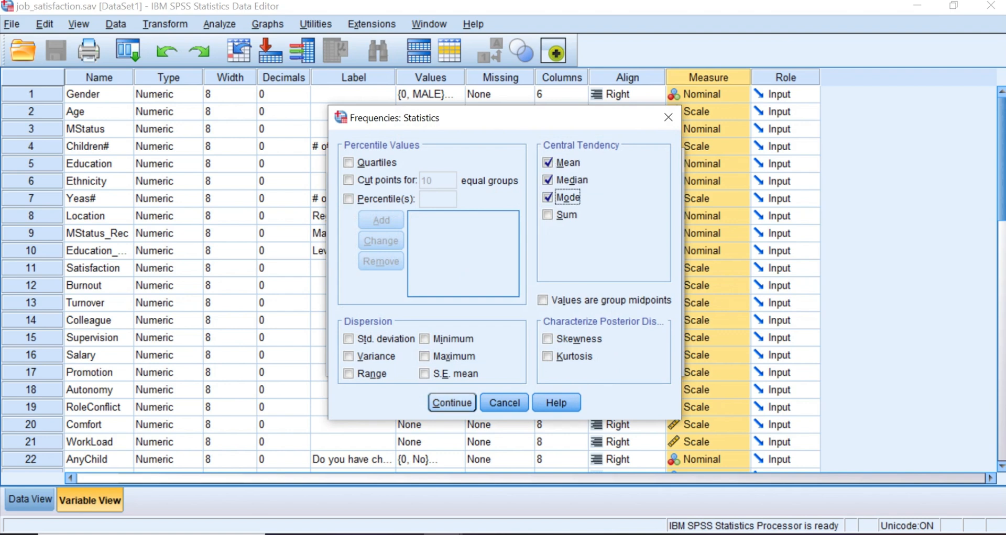
click(451, 403)
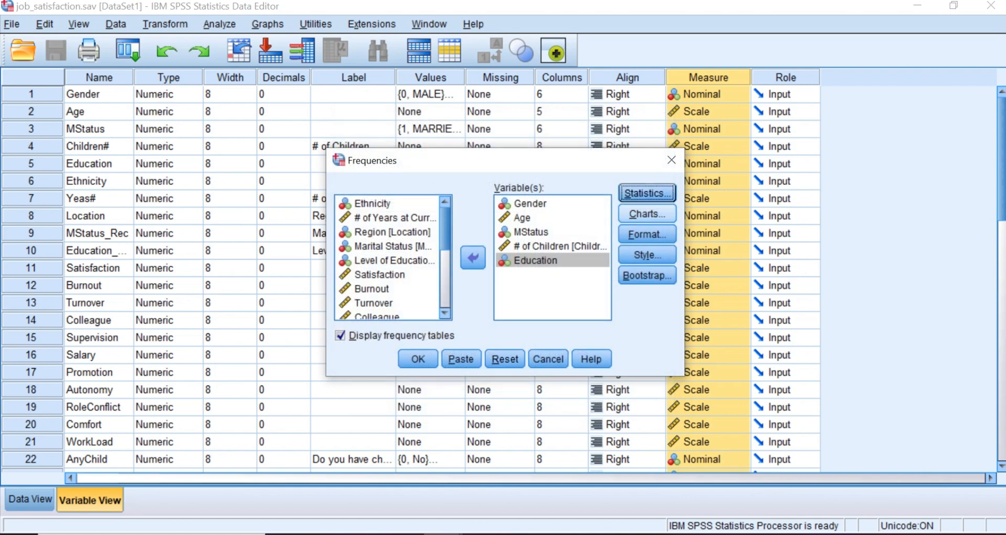
Request bar charts showing frequencies and run the Frequencies analysis.
click(647, 213)
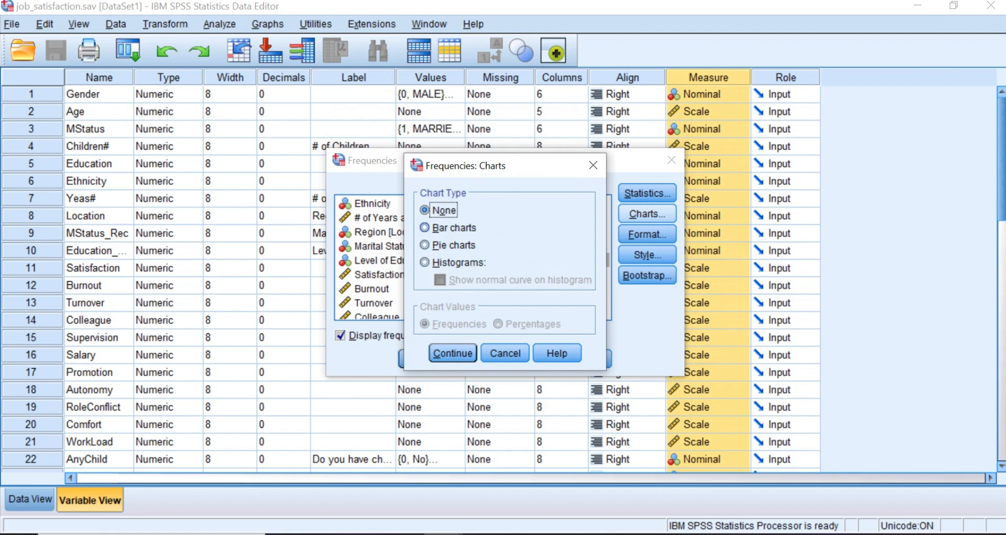
click(426, 228)
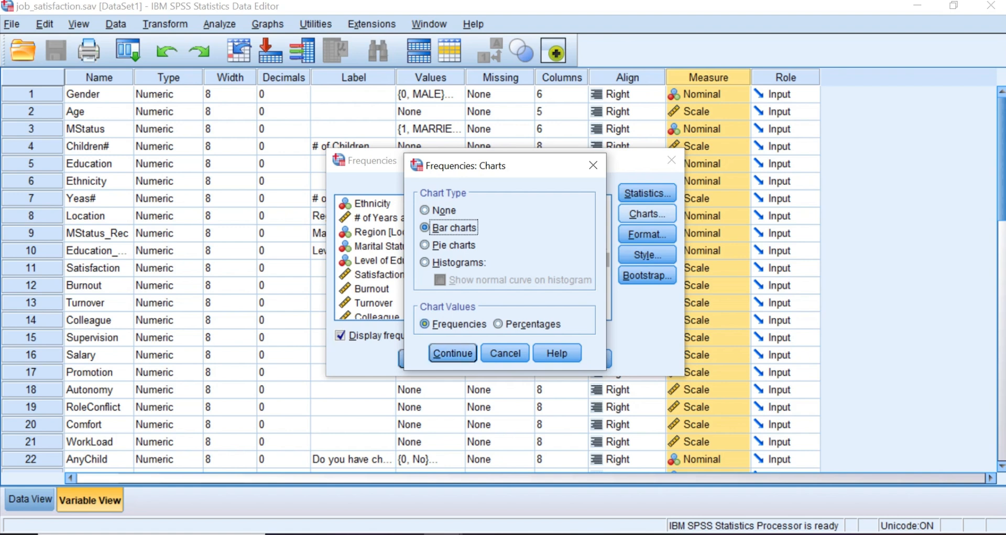
click(452, 353)
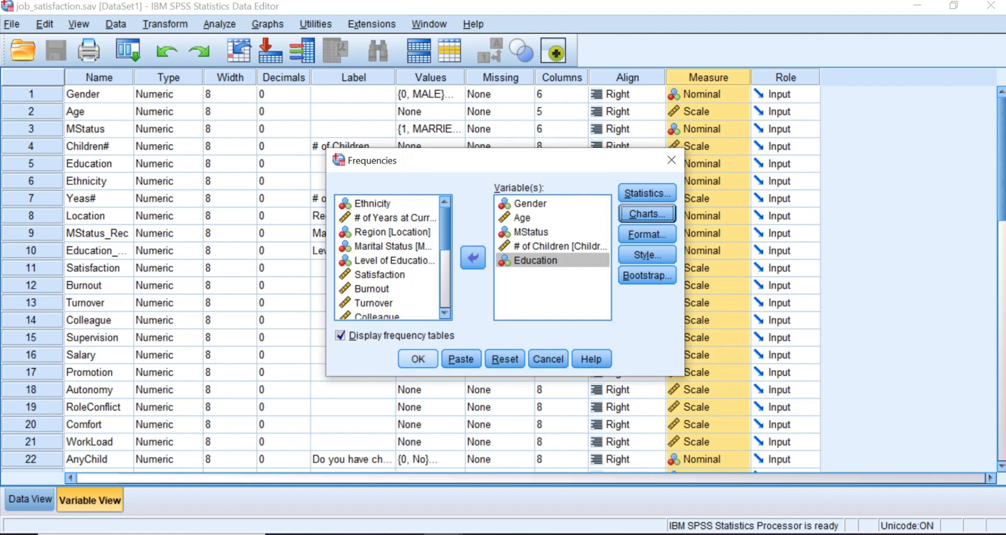
click(417, 359)
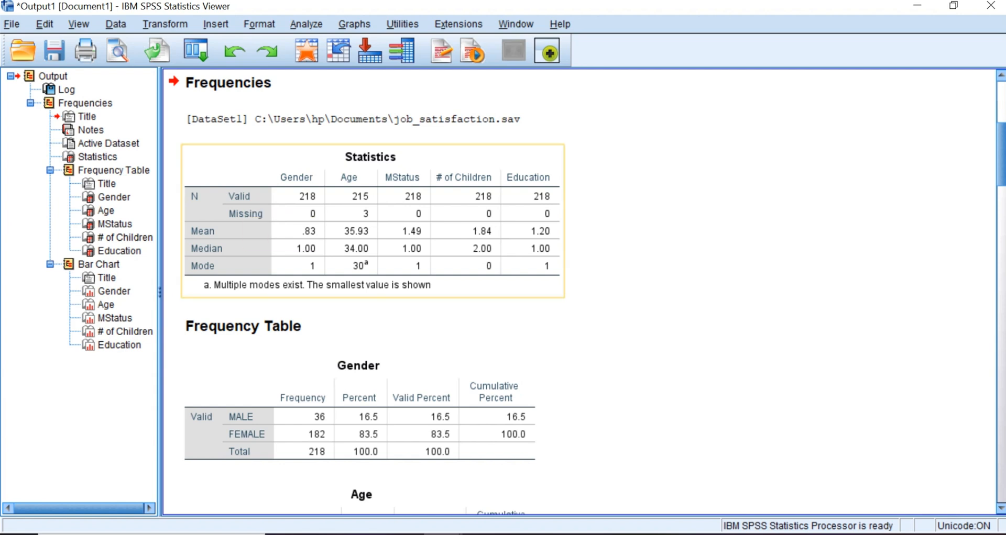
Examine the Statistics table, the Gender frequency table and the Gender bar chart in the output.
click(373, 221)
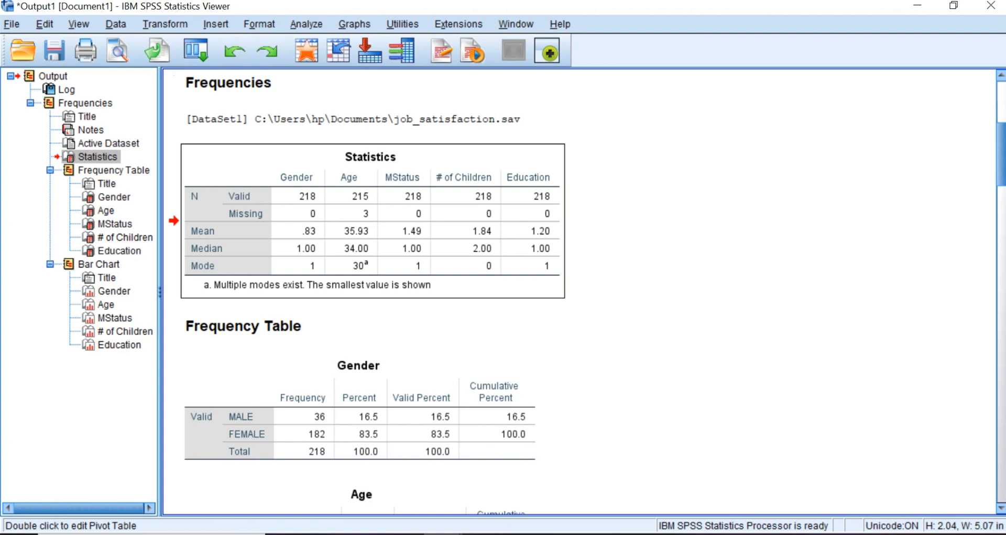
mouse_move(1001, 155)
mouse_down()
mouse_move(1001, 259)
mouse_move(1001, 131)
mouse_move(1001, 164)
mouse_up()
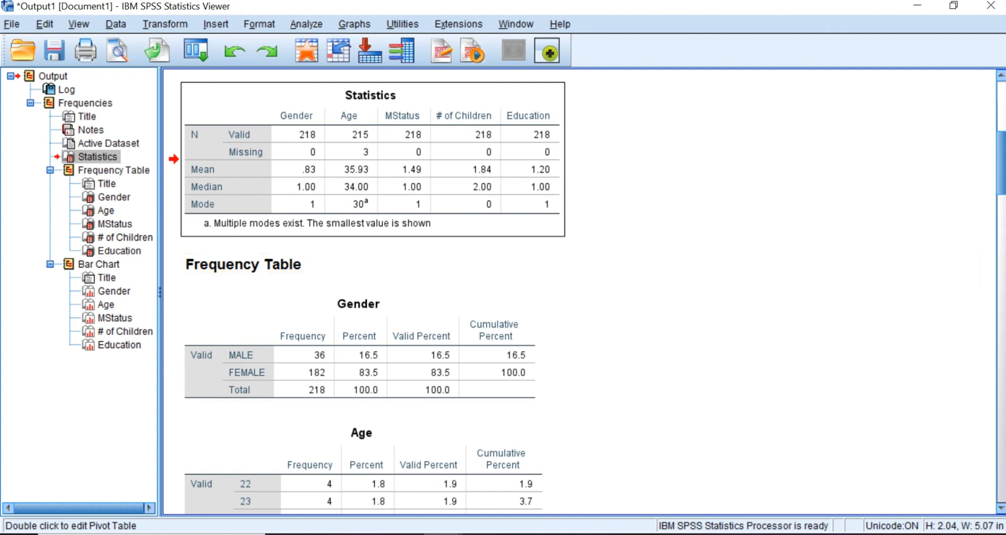
click(114, 291)
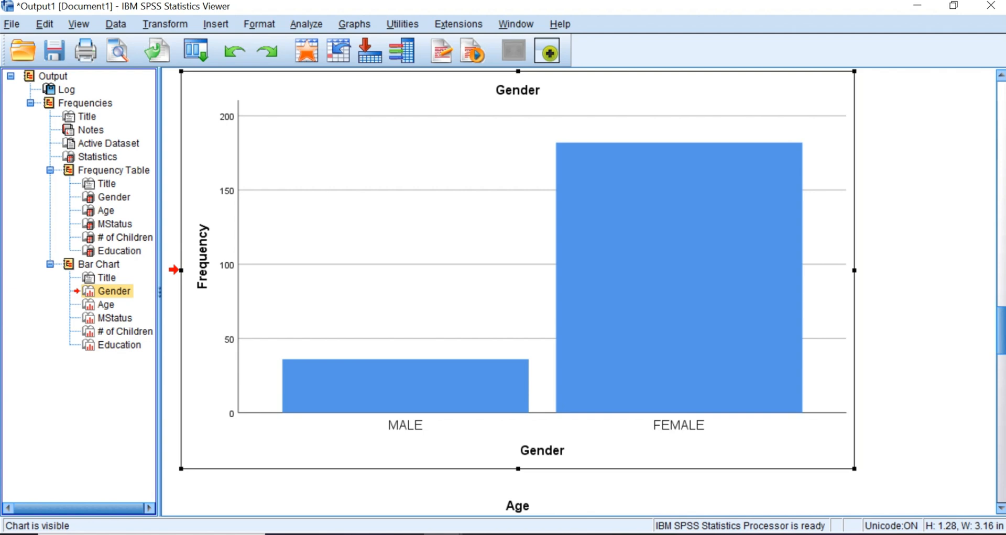
drag(1001, 331, 1001, 424)
scroll(581, 292, up, 15)
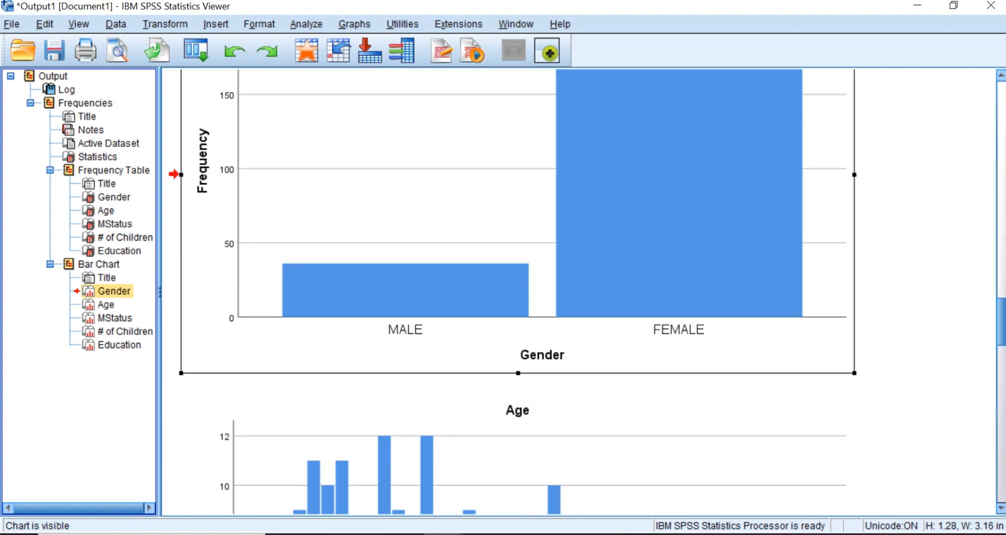
scroll(581, 292, up, 3)
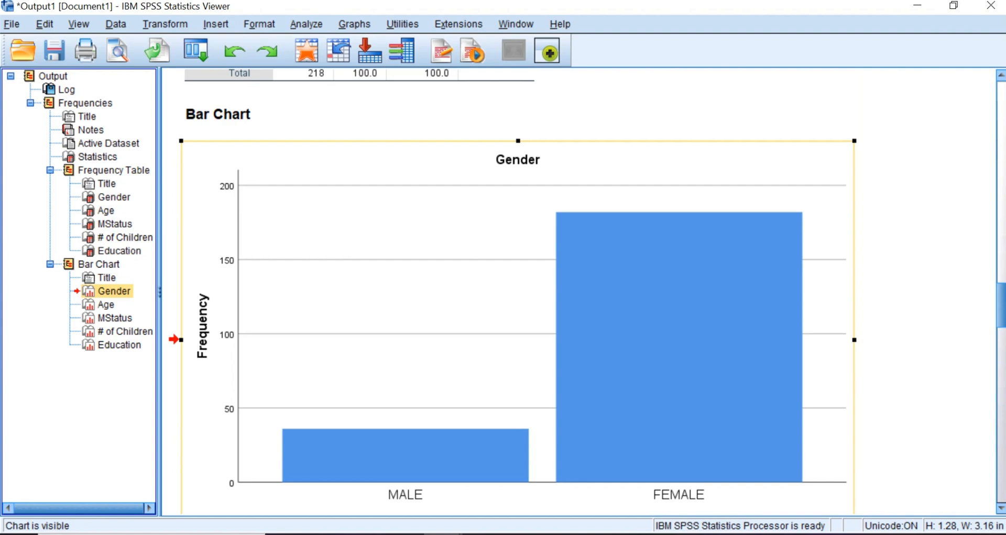
Inspect the Gender bar chart in a maximized Chart Editor, and close the editor without editing the chart.
scroll(582, 293, down, 3)
double_click(517, 270)
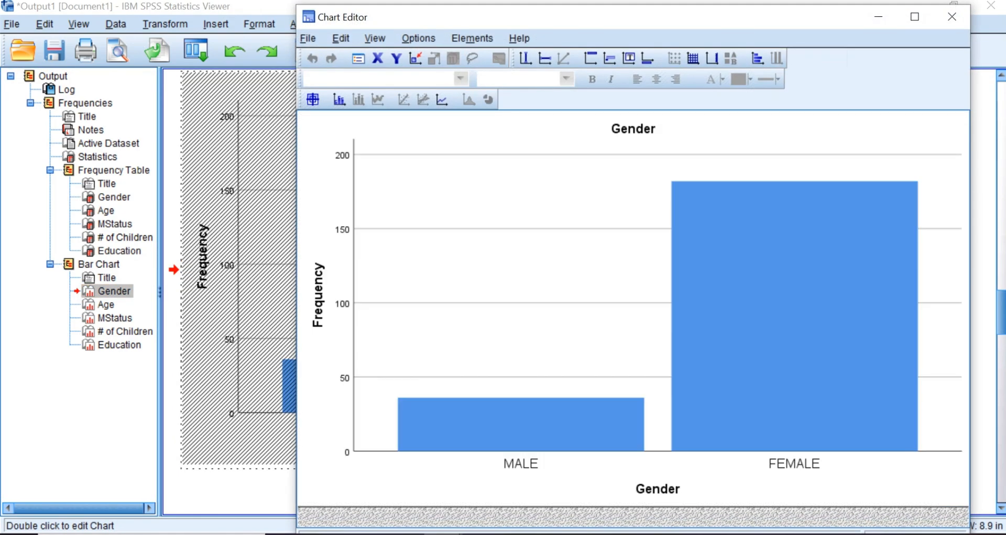
click(914, 17)
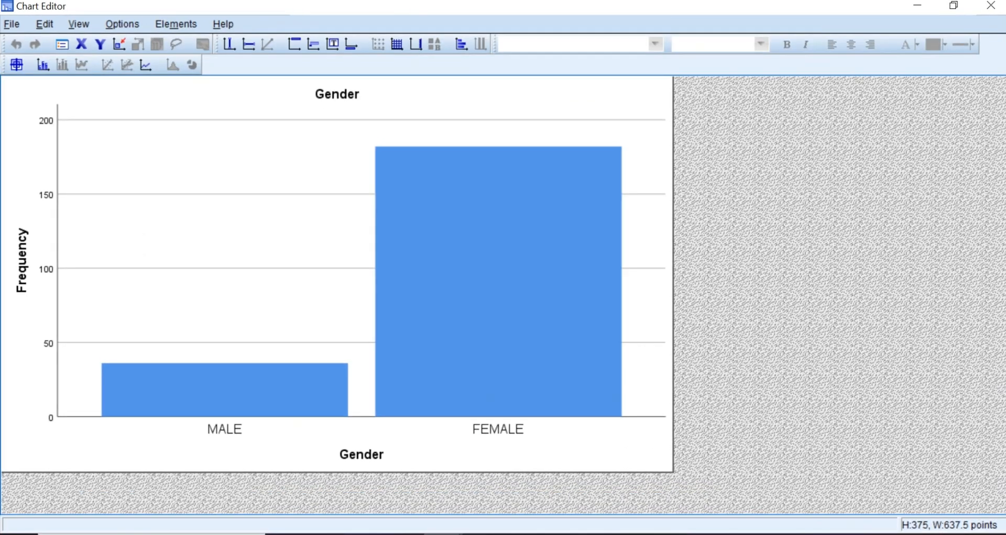
click(953, 6)
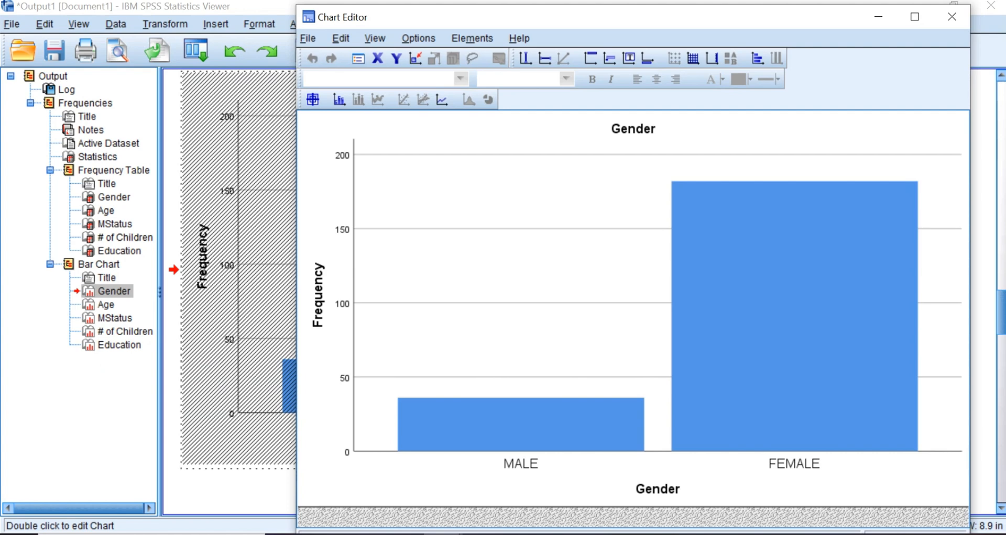
click(951, 16)
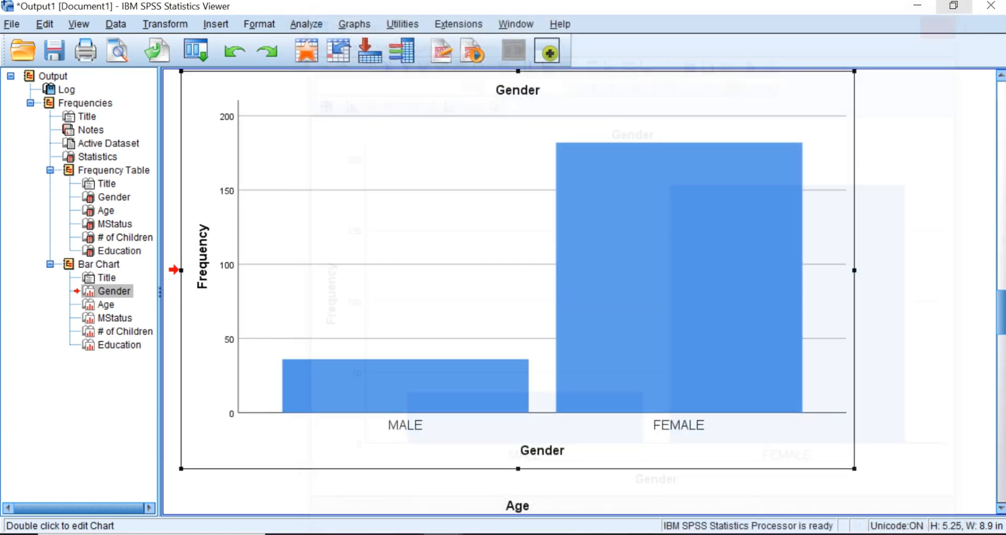